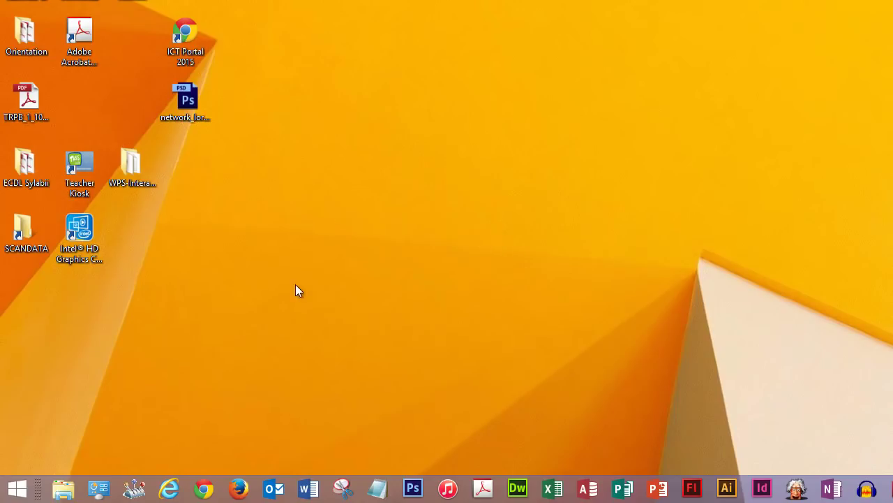
In File Explorer, go to the Digital Tech folder on drive D:
click(63, 489)
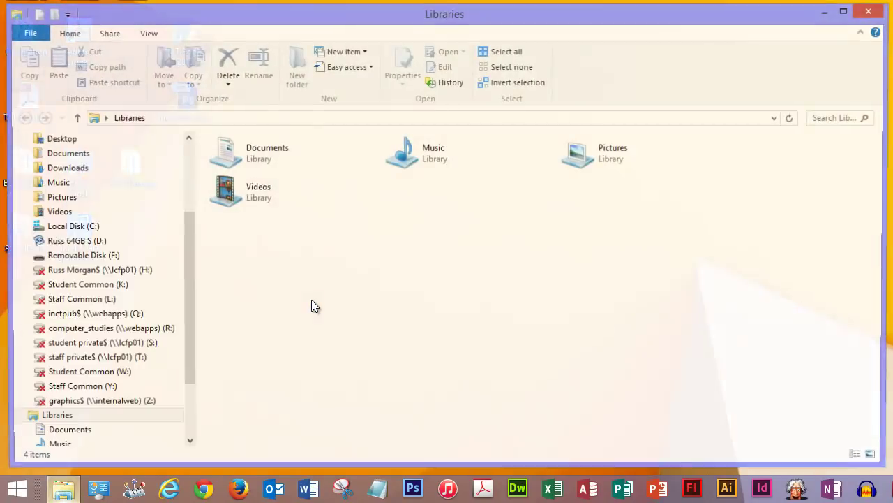
click(71, 242)
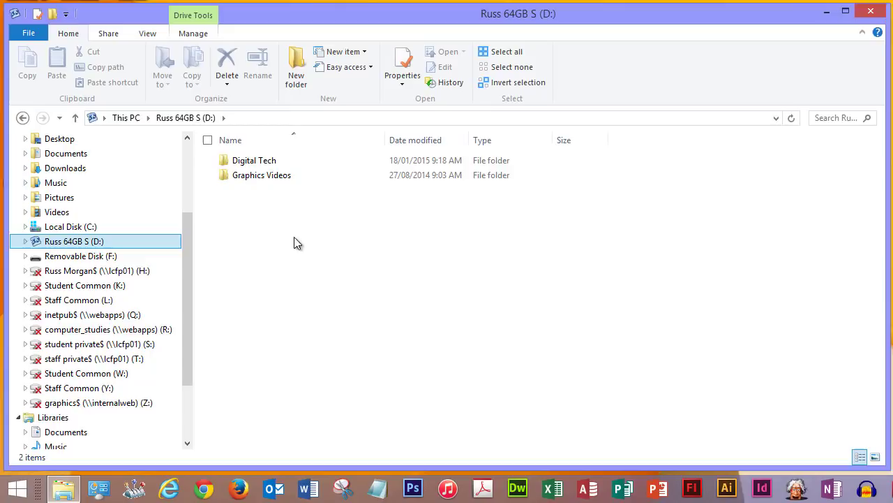
double_click(259, 161)
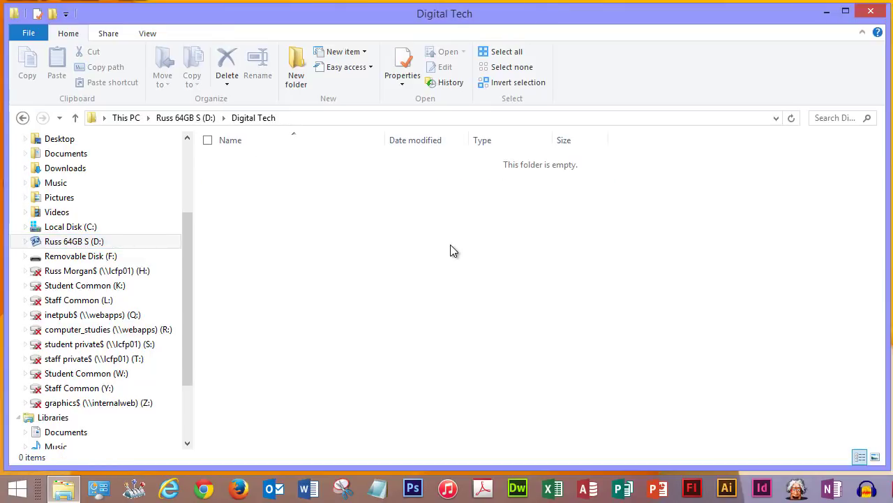
Add a new folder there named 'Photoshop'
click(296, 73)
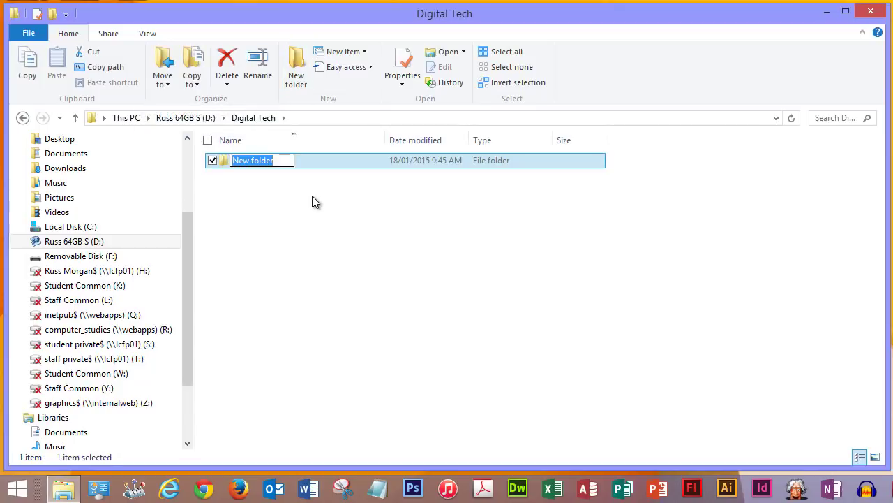
text(Photo)
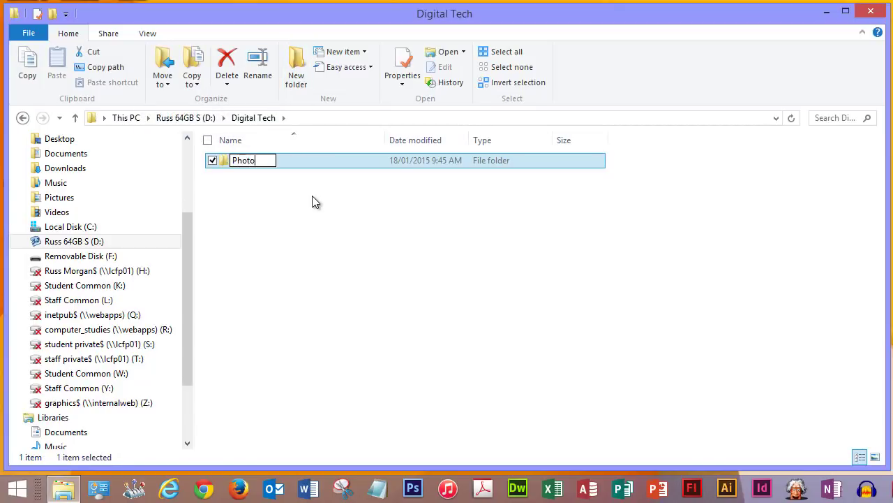
text(shop)
click(316, 211)
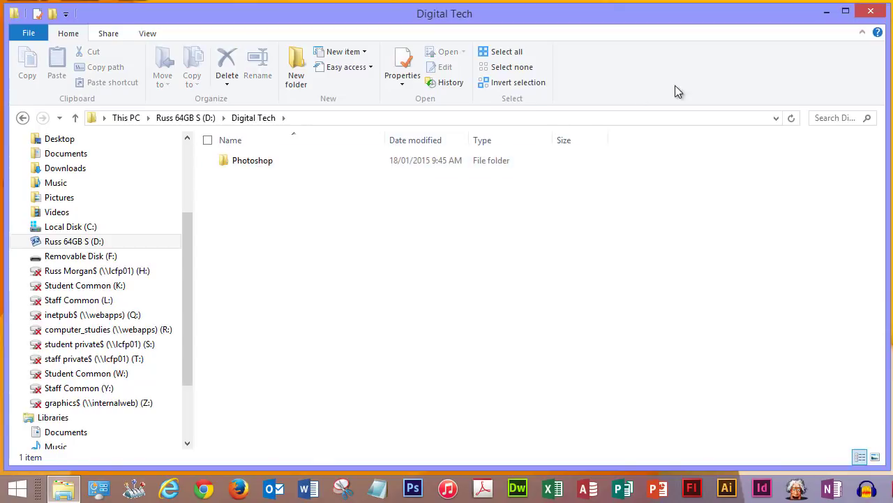
Close File Explorer, start Photoshop and bring up the New document dialog
click(872, 12)
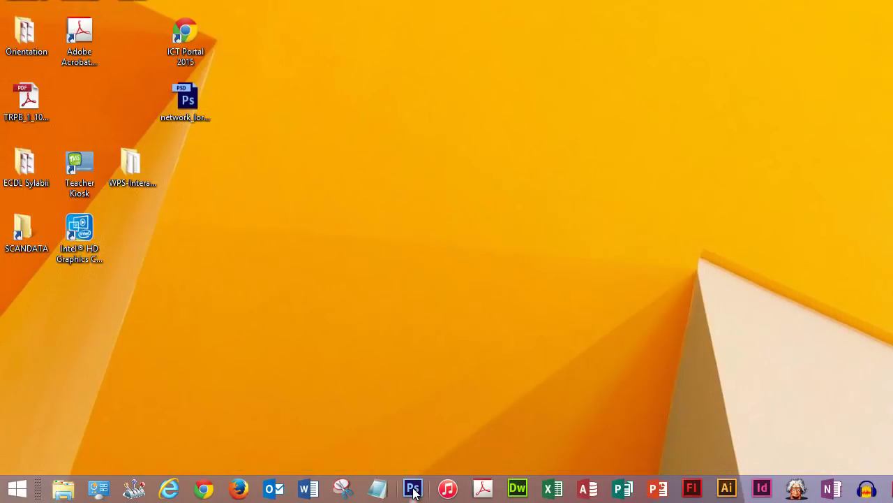
click(414, 489)
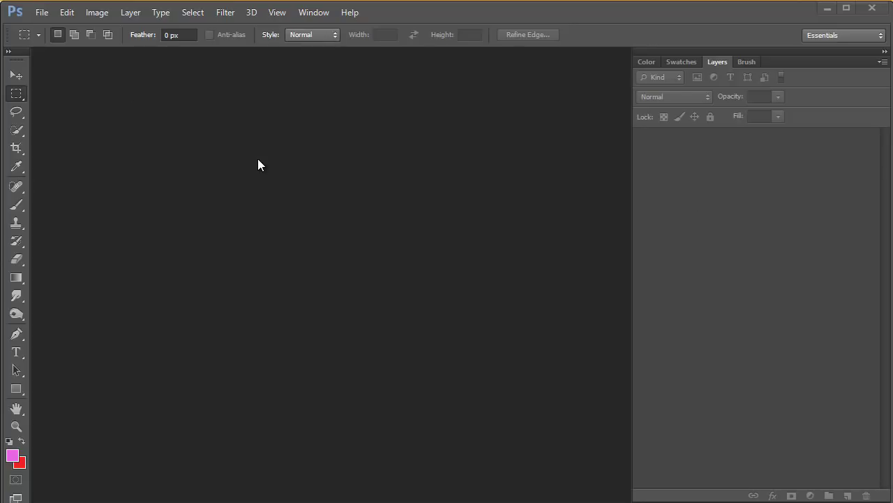
click(41, 14)
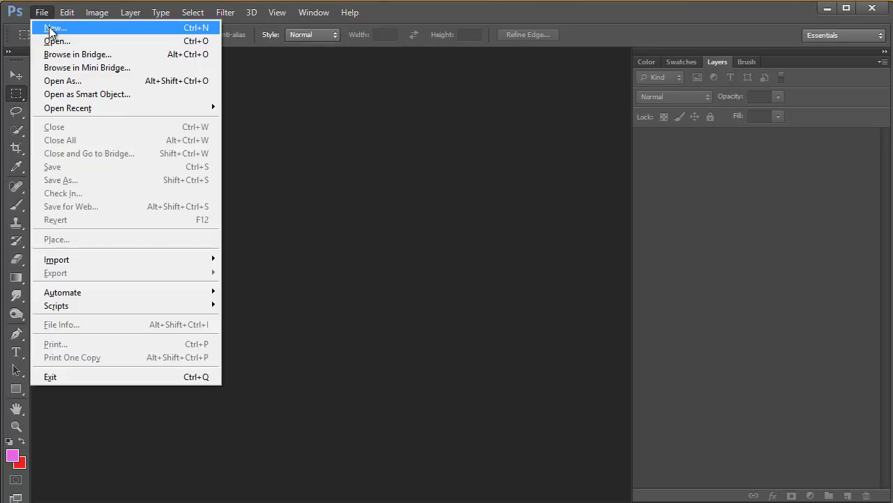
click(55, 31)
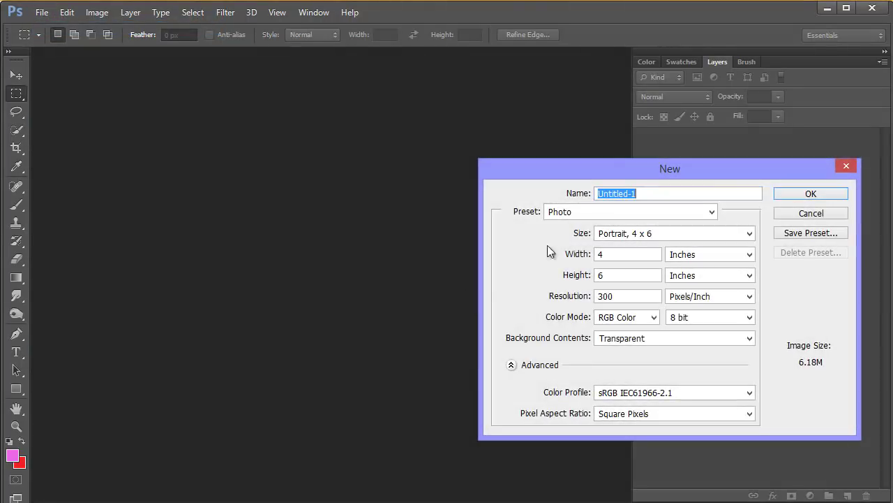
drag(618, 176, 307, 120)
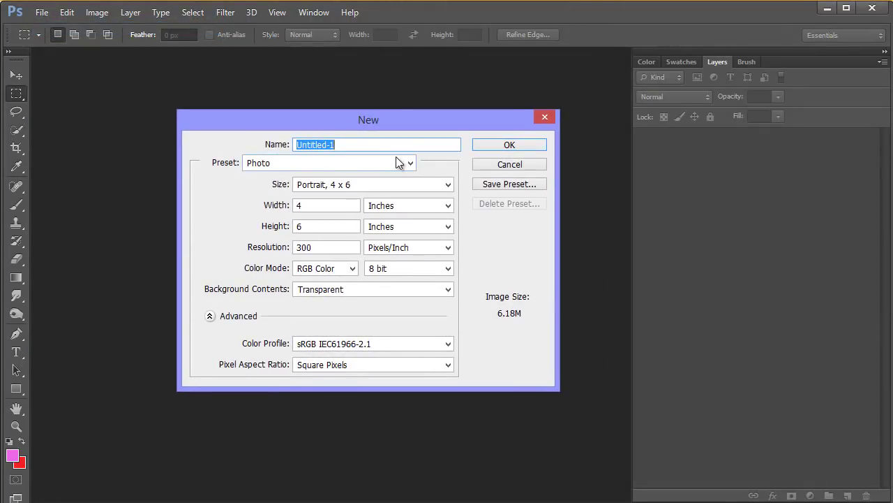
Create a new document from the Photo preset at the Portrait, 4 x 6 size
click(411, 163)
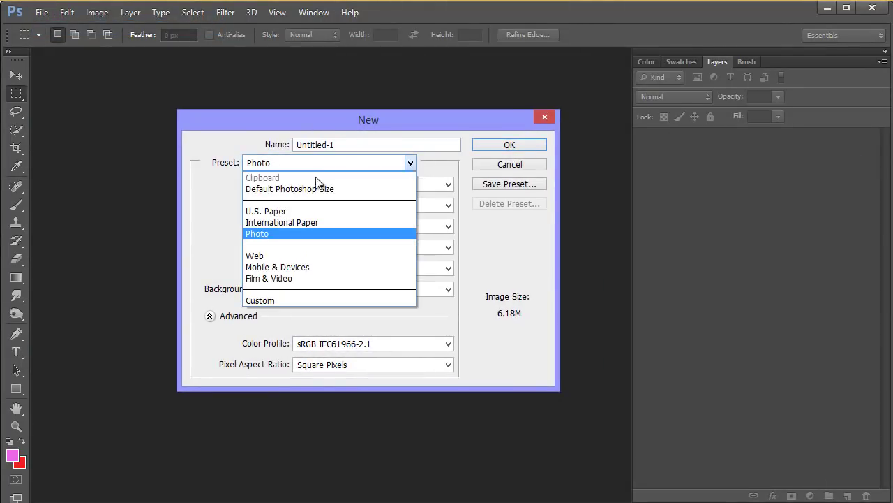
click(271, 233)
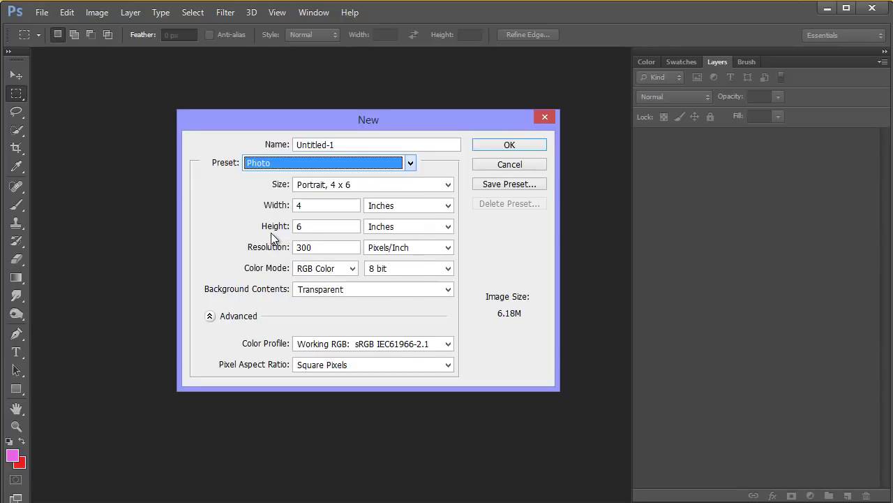
click(449, 184)
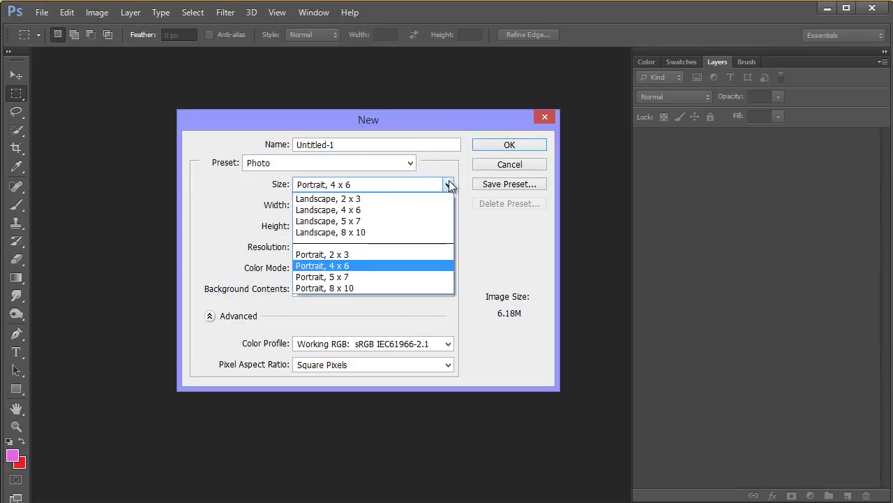
click(350, 269)
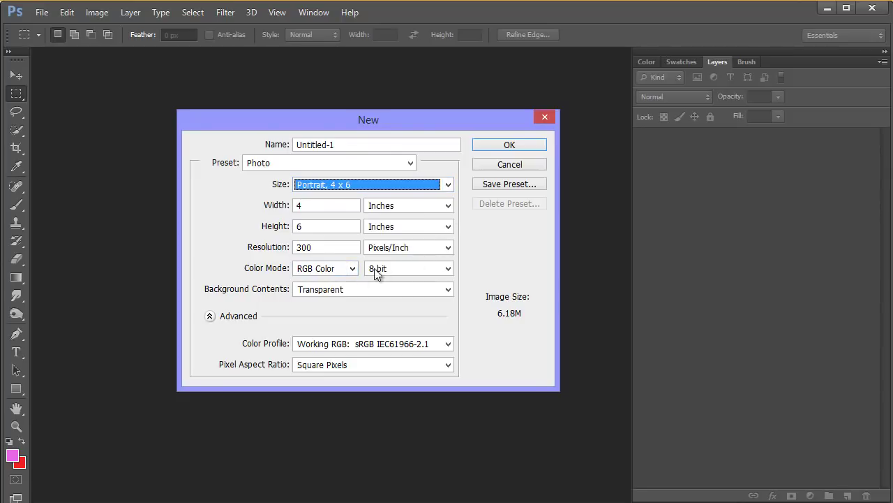
click(508, 146)
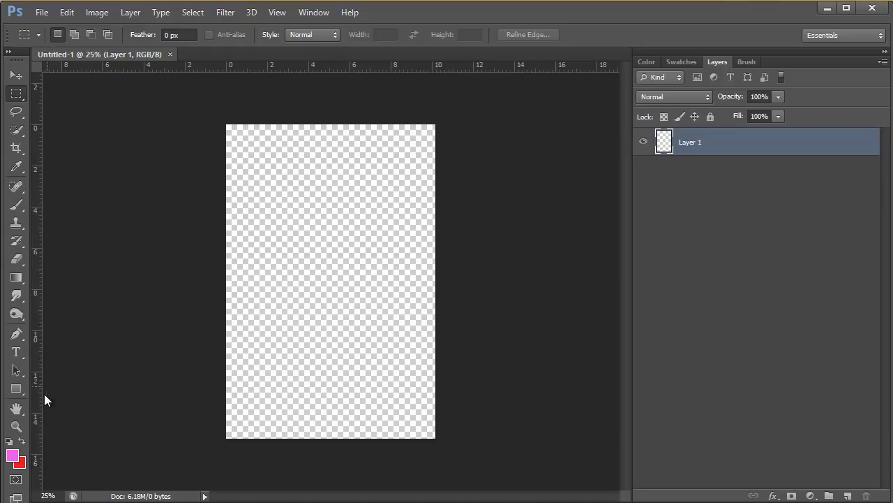
Show the canvas at 100%, then set the zoom level to 30%
double_click(17, 428)
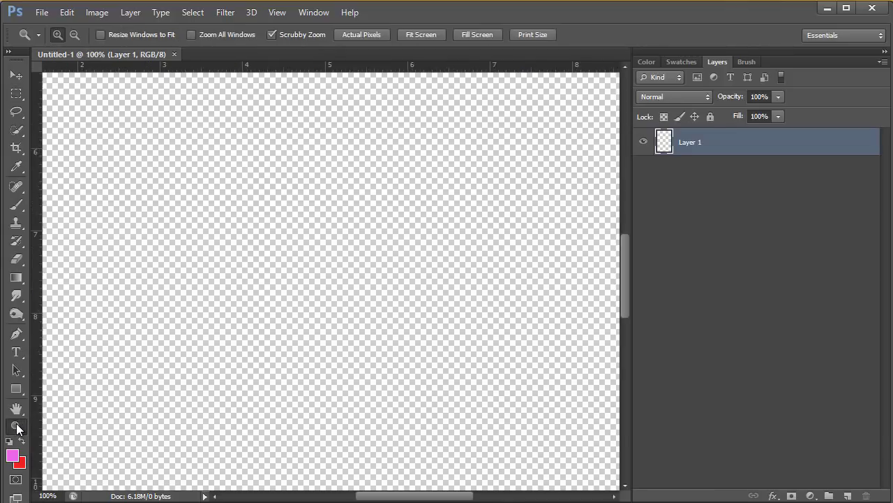
click(46, 491)
text(30)
key(Return)
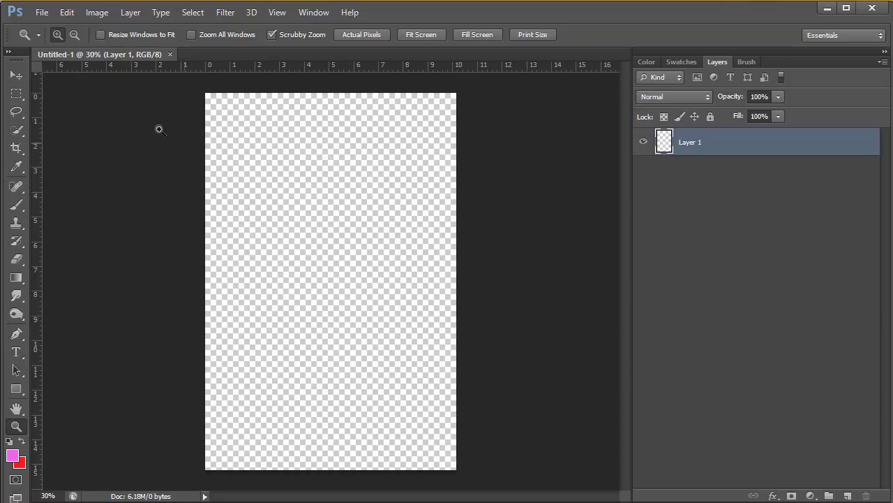
Start Save As and choose D: > Digital Tech > Photoshop as the location
click(42, 12)
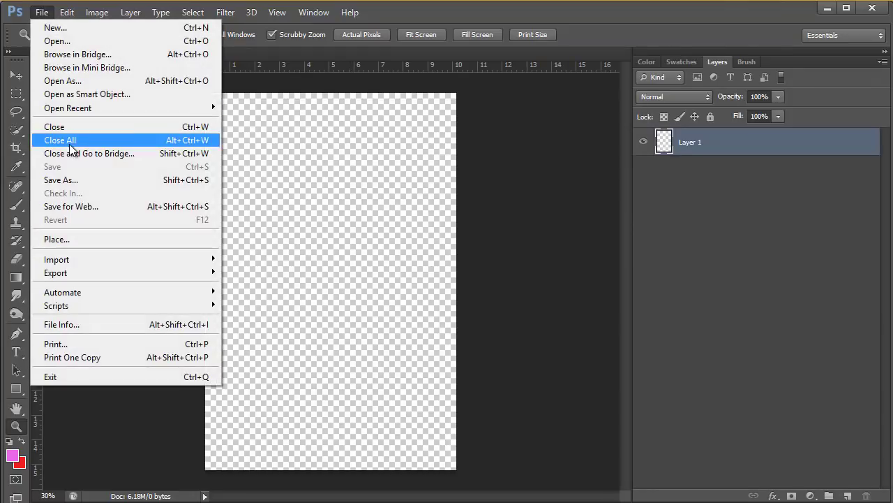
click(68, 181)
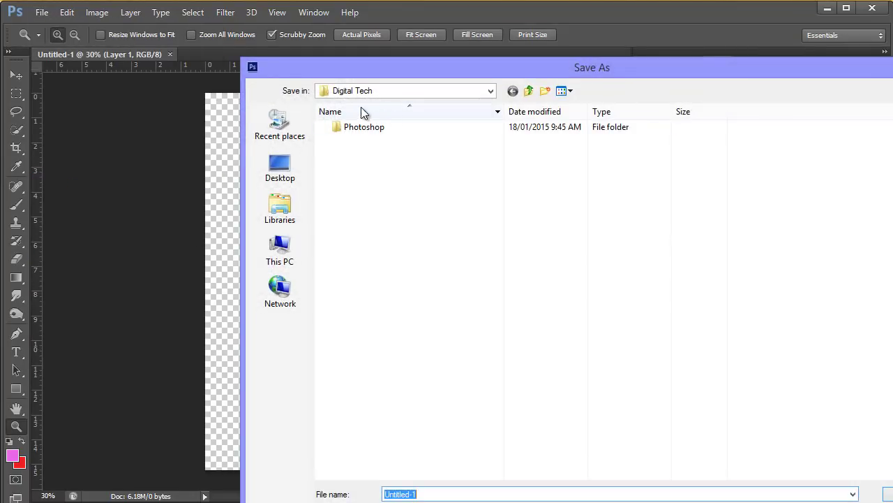
click(283, 251)
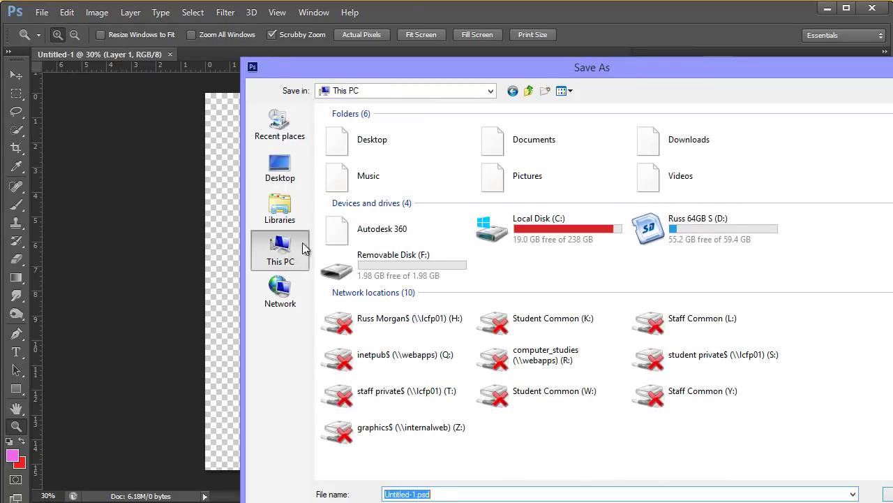
double_click(677, 232)
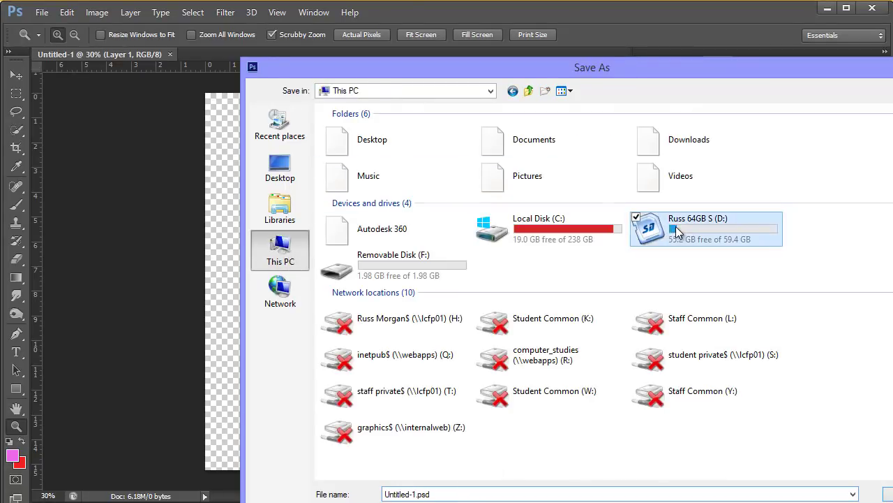
double_click(368, 129)
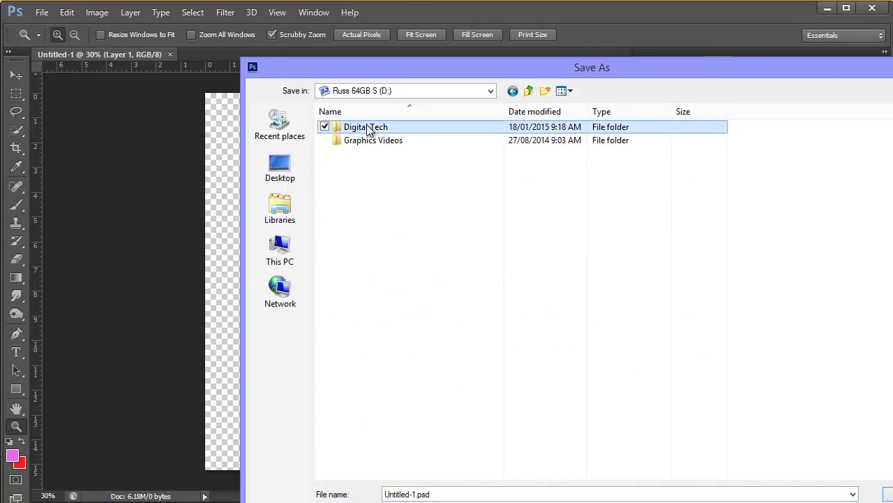
double_click(363, 129)
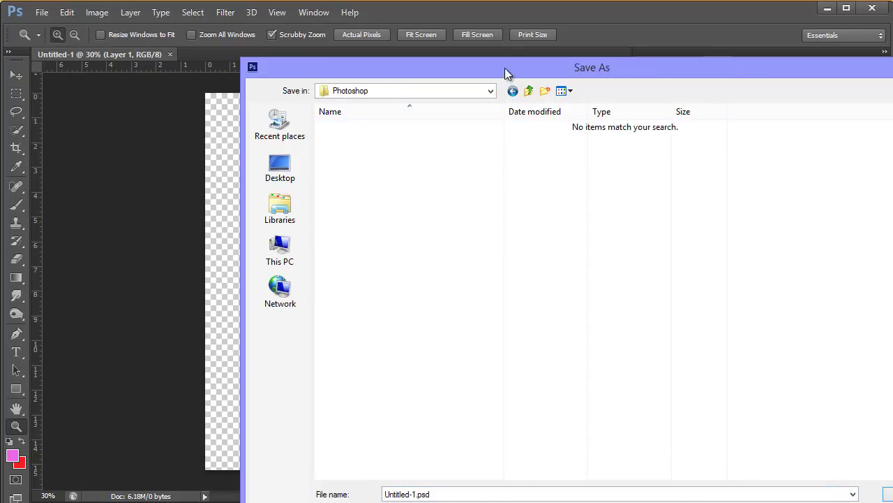
Enter the magazine-cover file name and save it in PSD format
drag(506, 70, 451, 27)
double_click(379, 450)
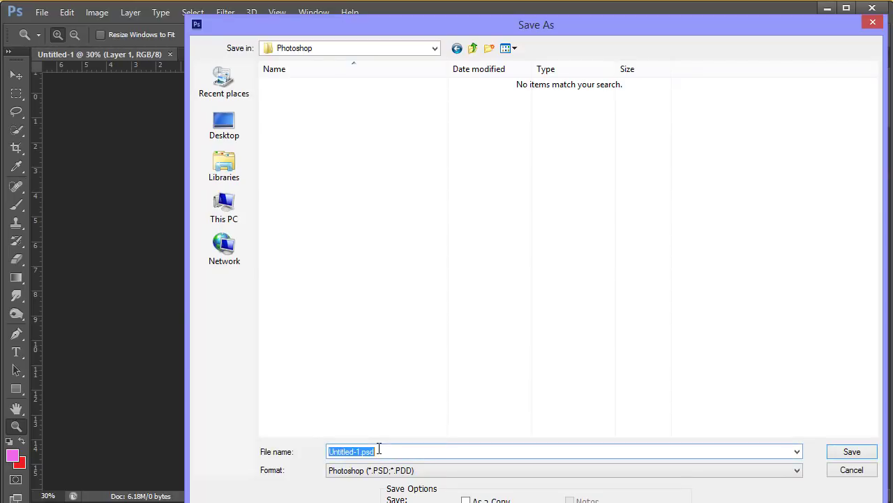
text(Morgan_Russ_Magazine_Cover)
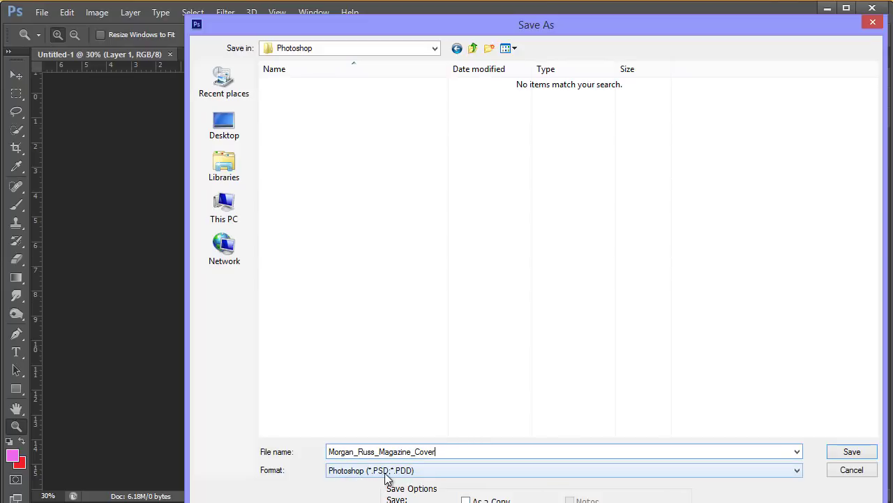
click(846, 452)
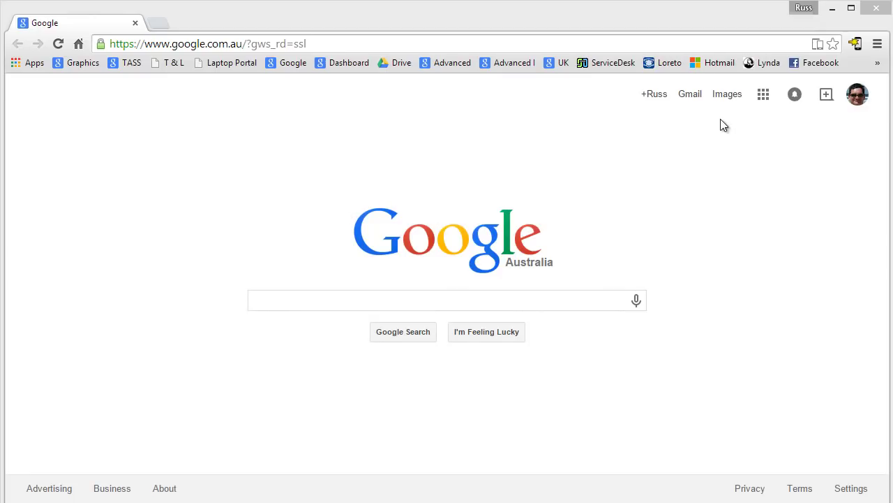
Search Google Images for 'katy perry'
click(728, 101)
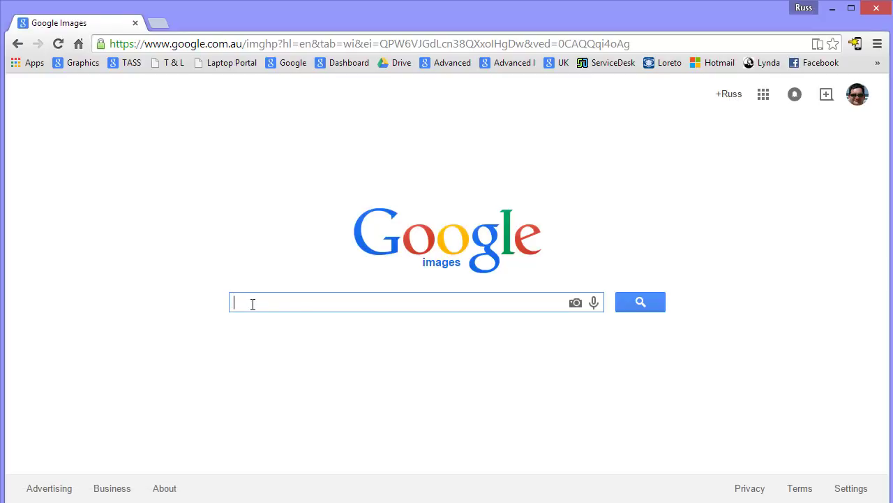
text(katy p)
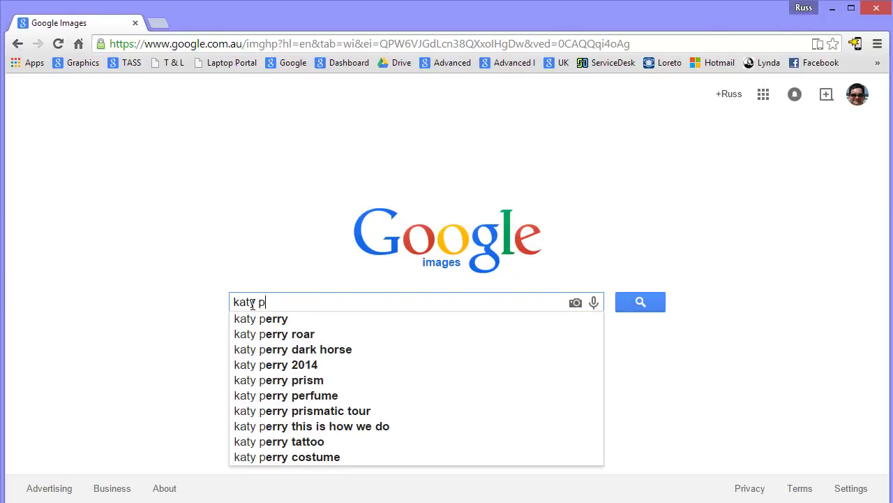
text(erry)
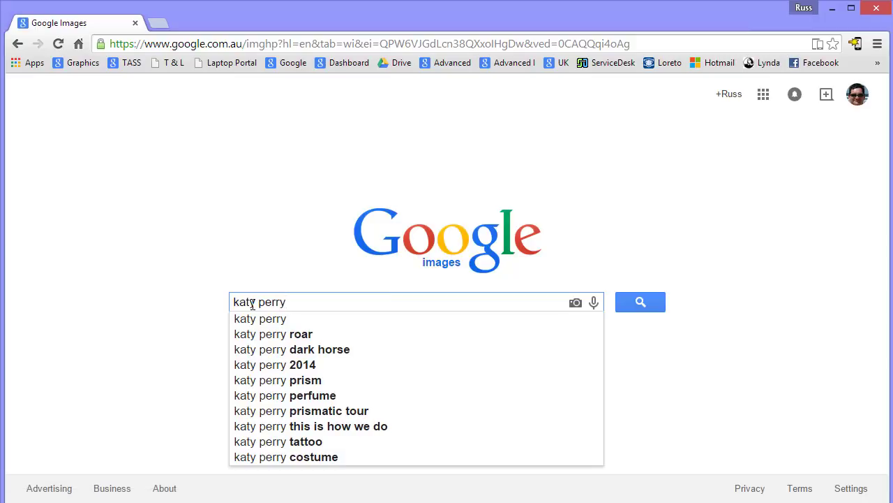
key(Return)
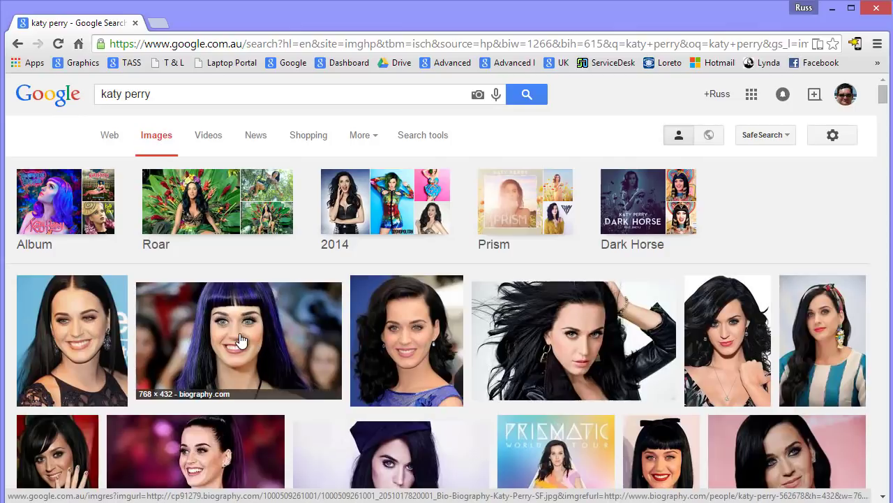
click(80, 338)
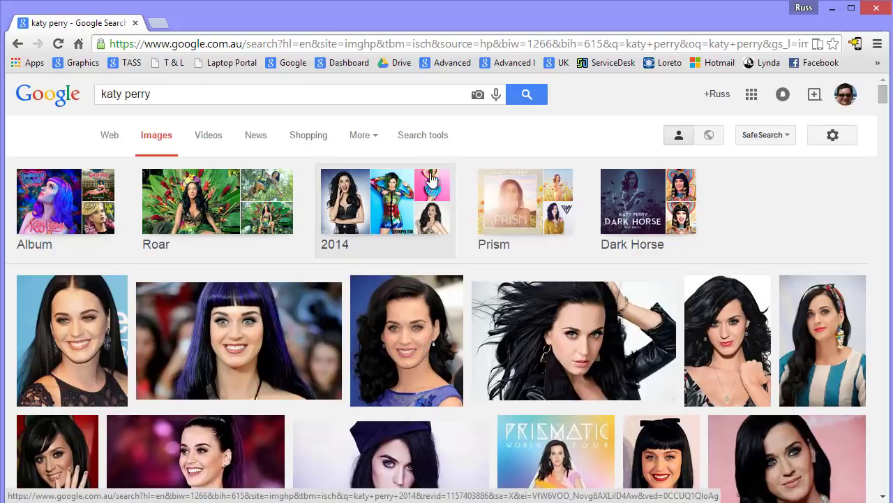
Filter the results to images larger than 640×480
click(424, 136)
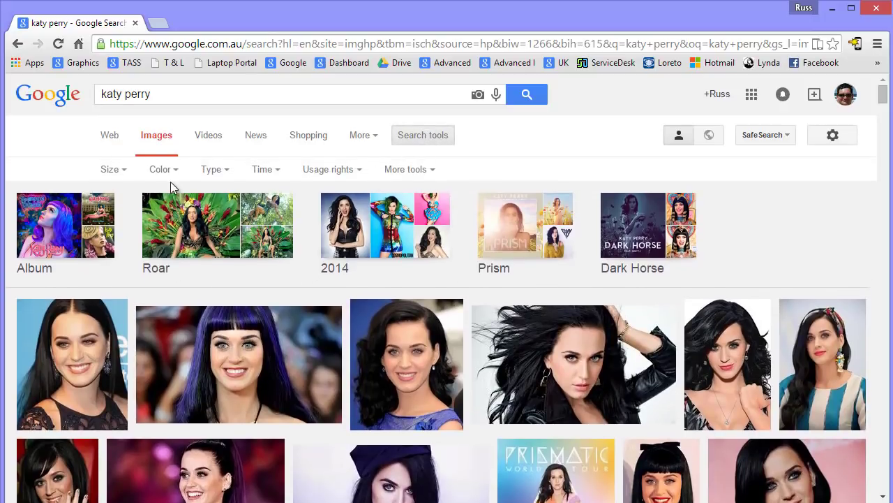
click(120, 171)
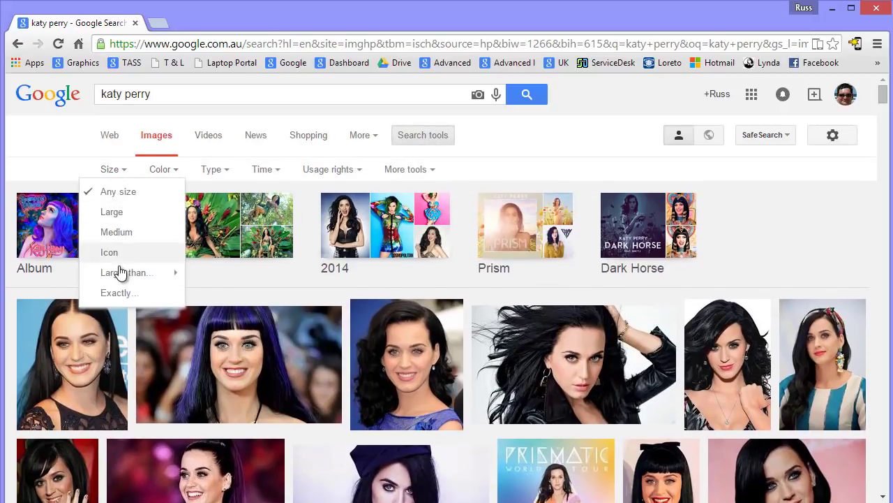
mouse_move(134, 275)
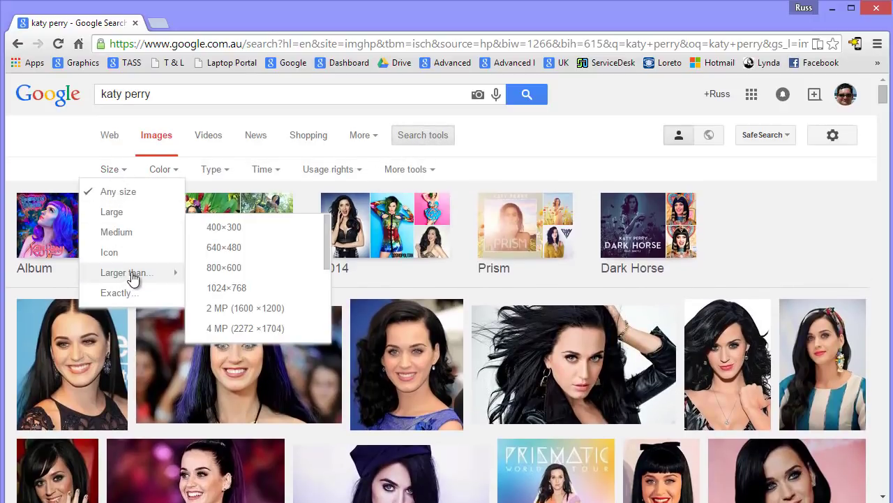
click(244, 247)
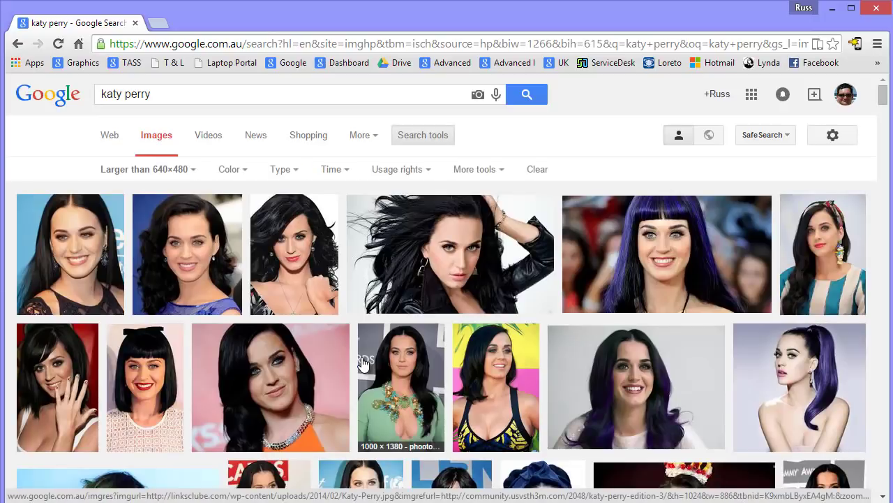
Save the full-size Katy Perry portrait on blue as Katy-Perry.jpg into D:\Digital Tech\Photoshop
click(196, 251)
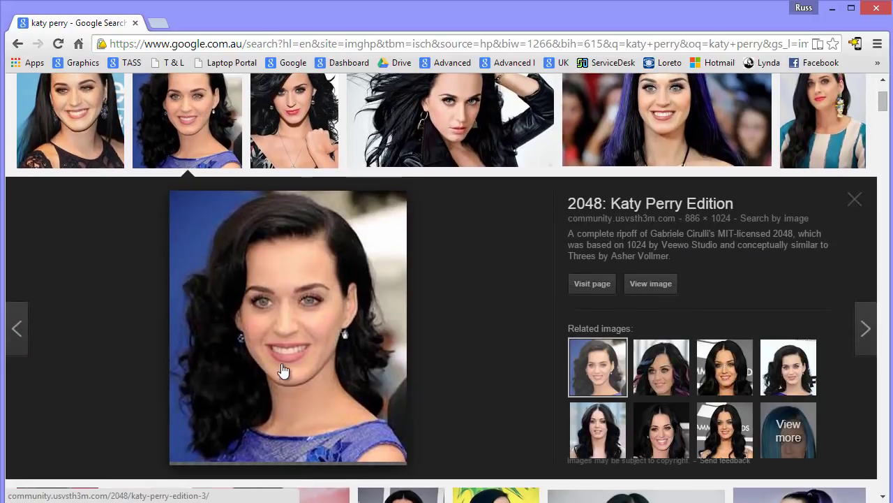
click(637, 282)
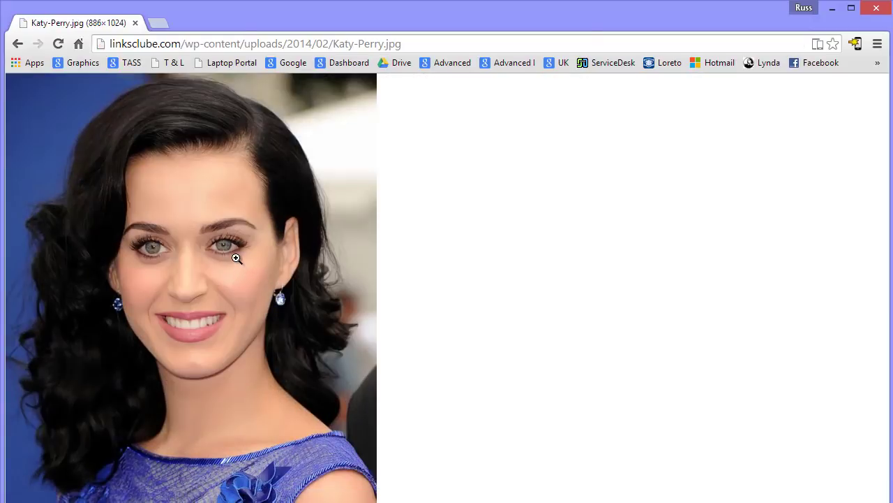
right_click(236, 251)
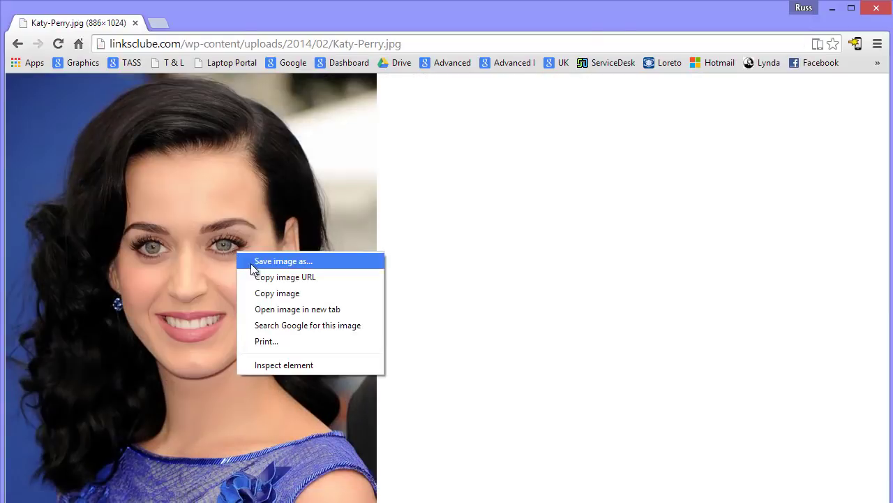
click(277, 262)
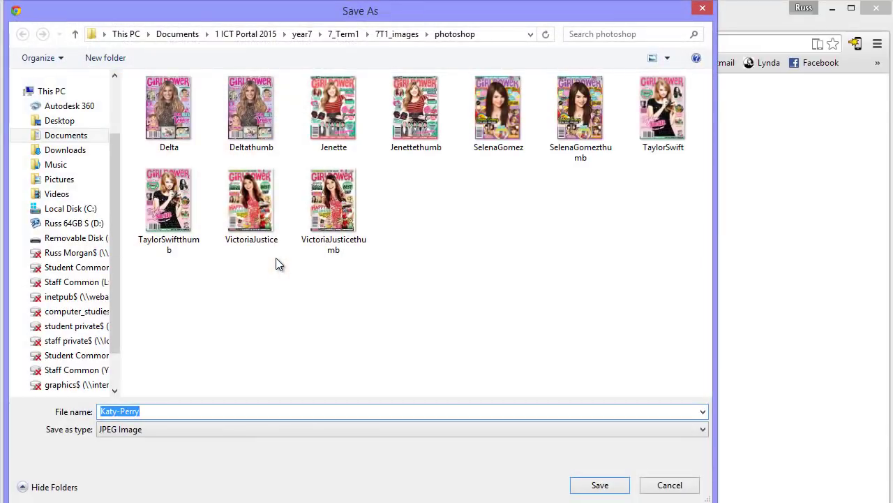
click(70, 224)
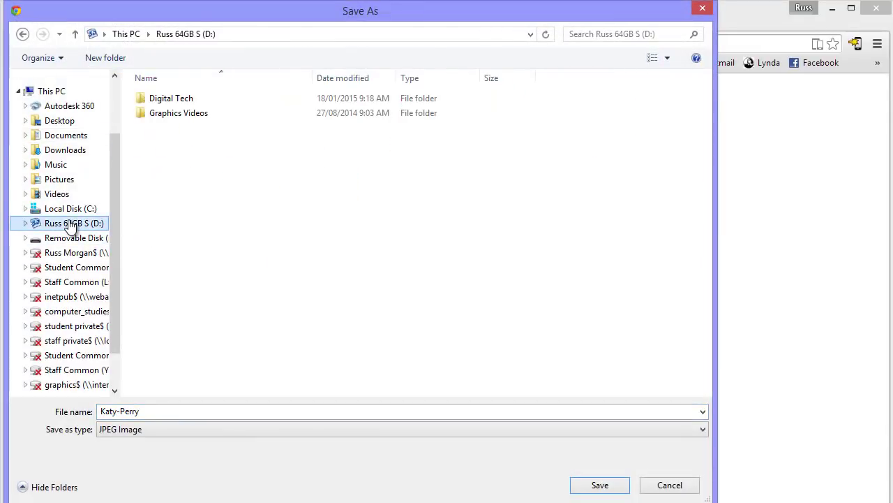
double_click(175, 100)
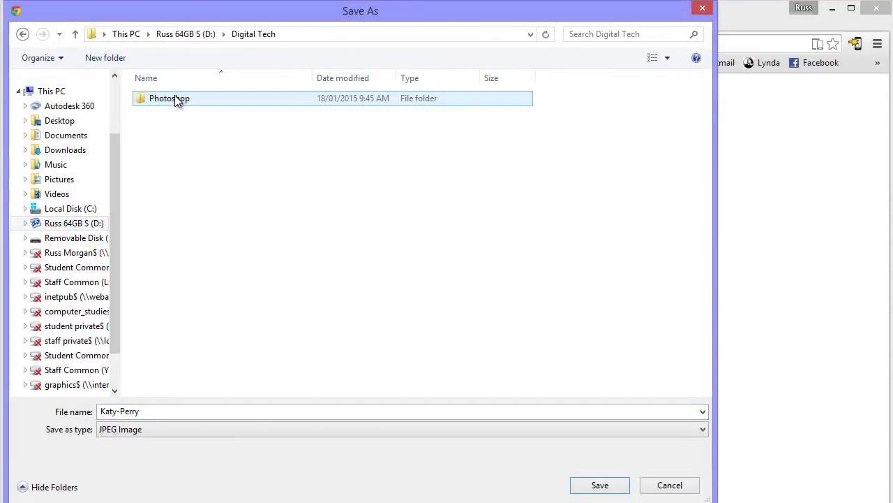
double_click(175, 100)
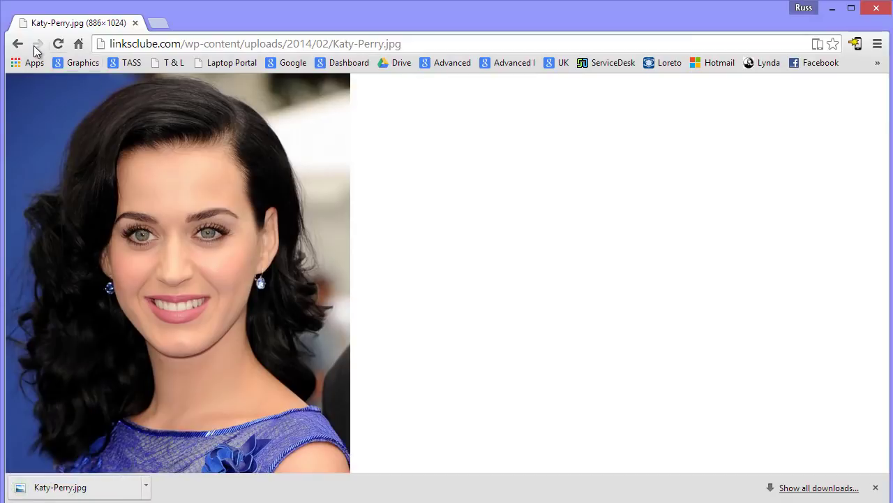
Go back to the results and search for 'minion' instead
click(19, 44)
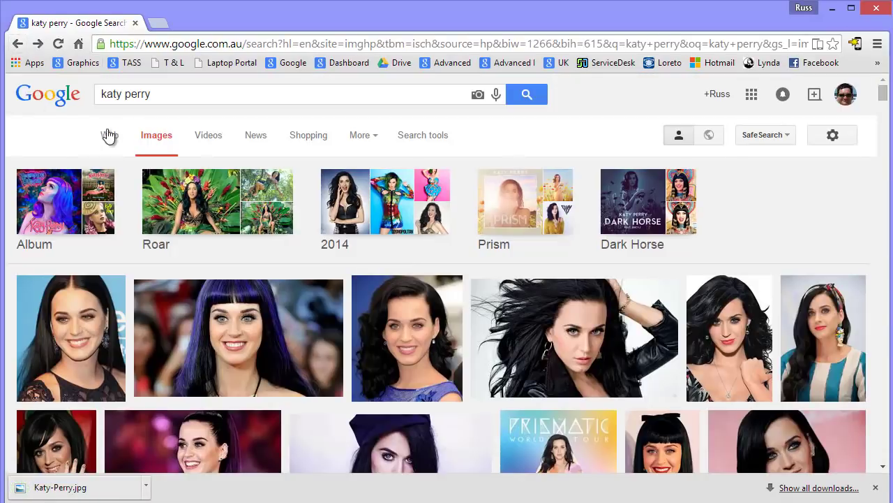
triple_click(159, 94)
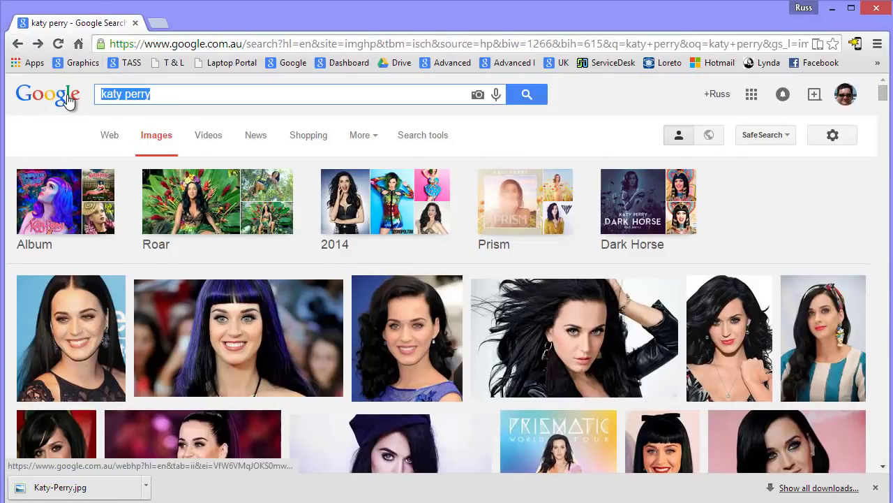
text(minion)
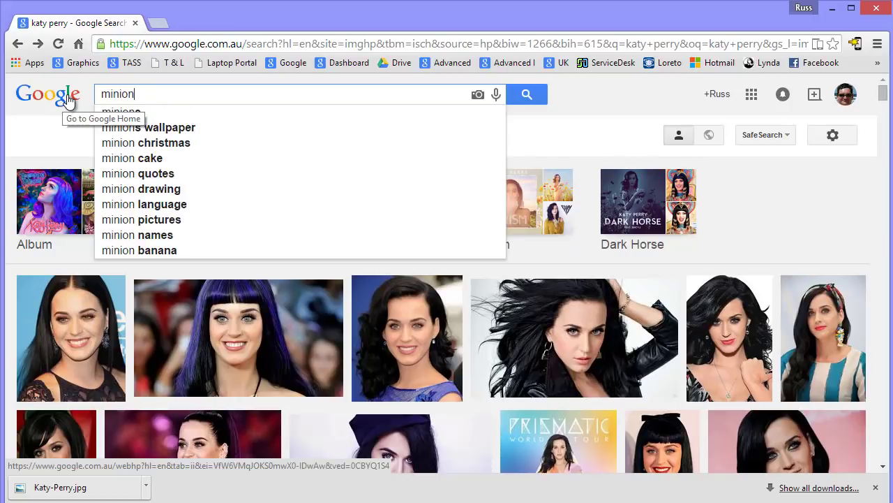
key(Return)
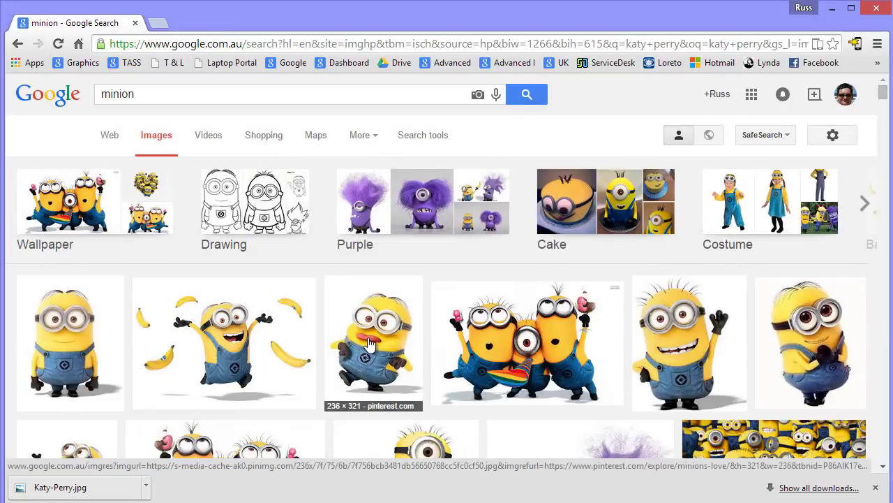
Filter the minion results to images larger than 400×300
click(423, 136)
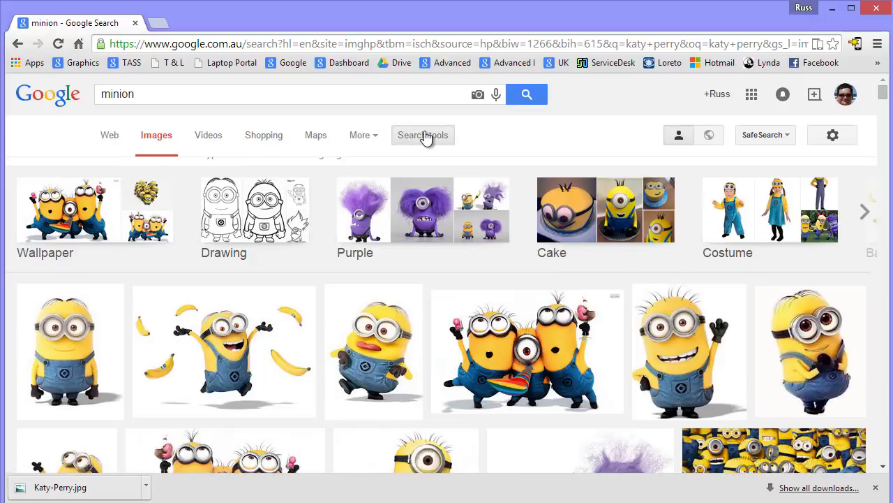
click(110, 170)
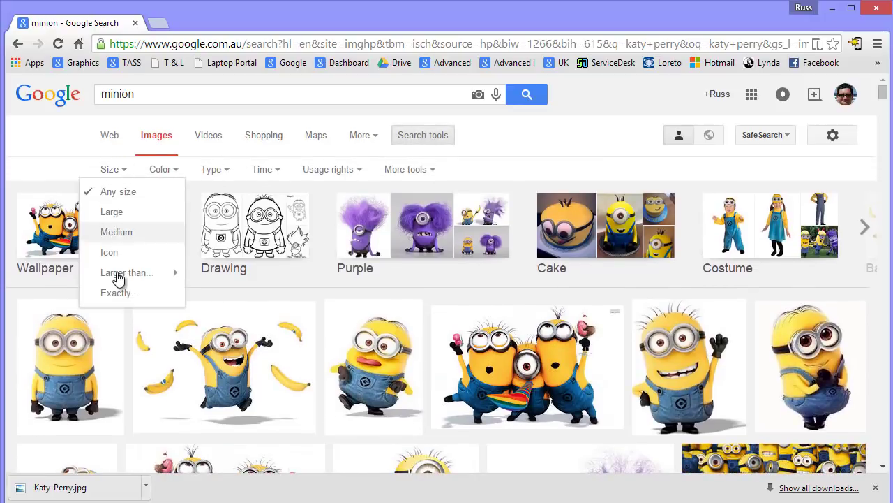
mouse_move(130, 276)
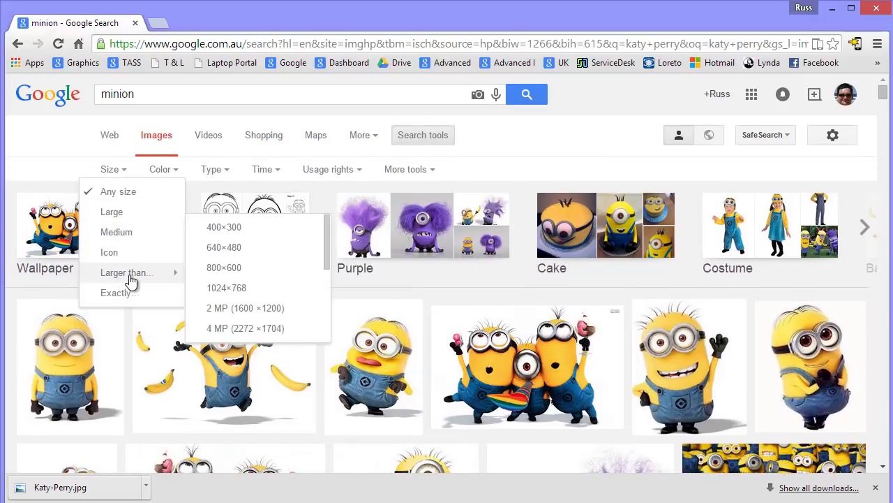
click(234, 228)
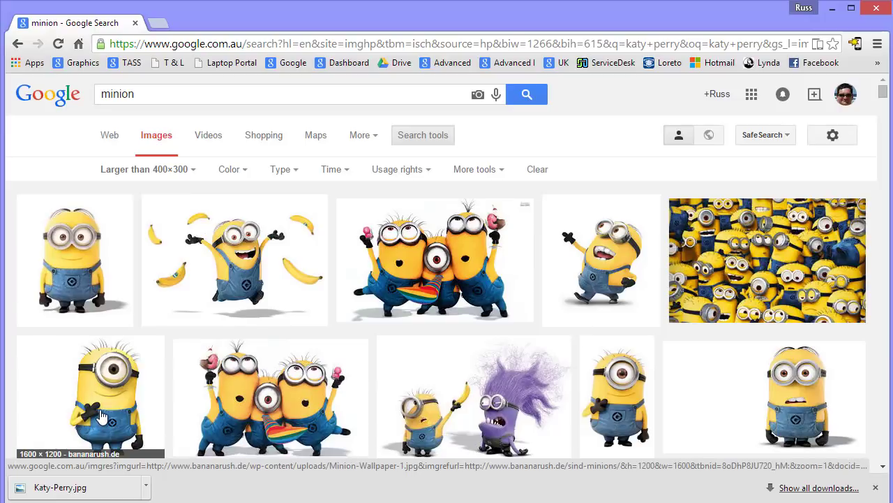
Open the full-size one-eyed minion image and choose Save image as
click(623, 388)
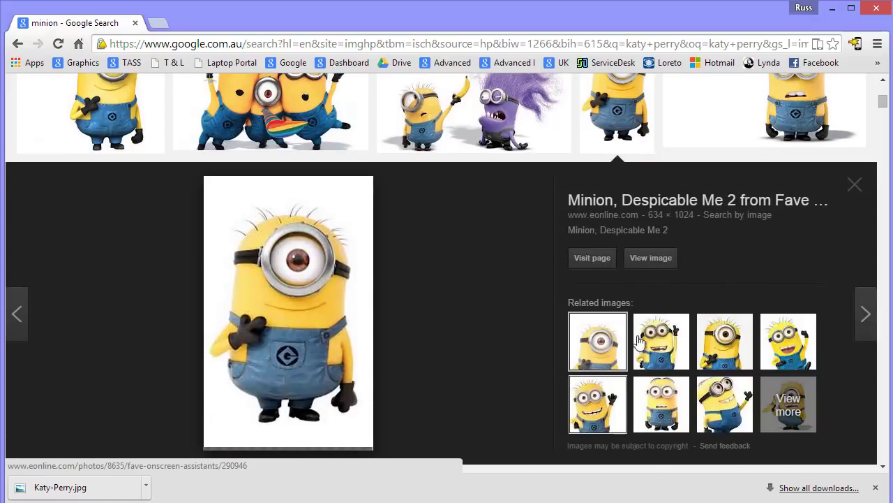
click(654, 260)
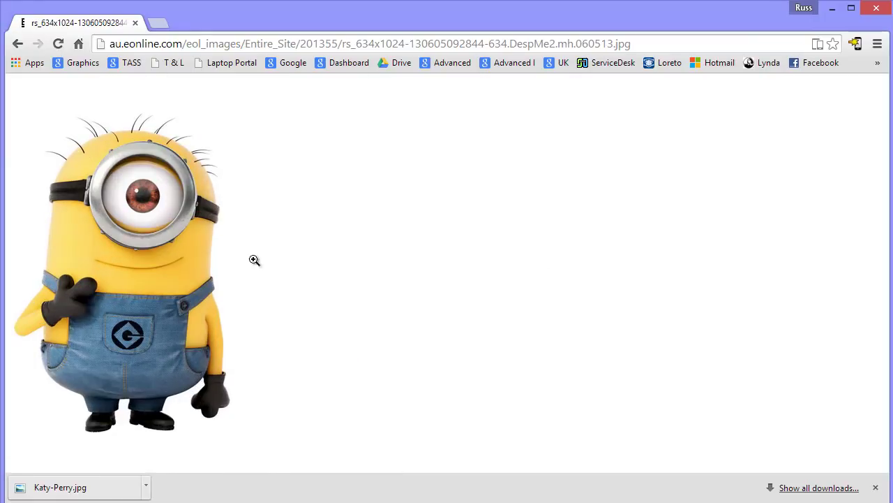
right_click(133, 237)
click(172, 245)
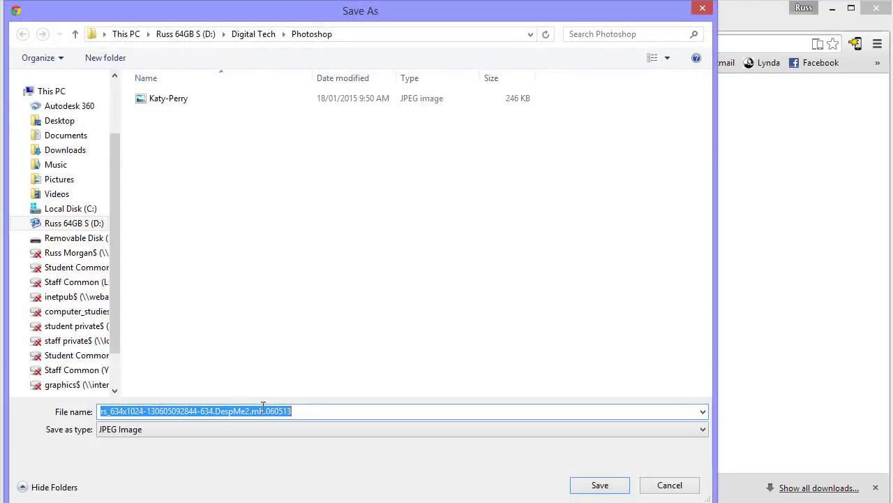
Save it as minion.jpg and close Chrome
text(minion)
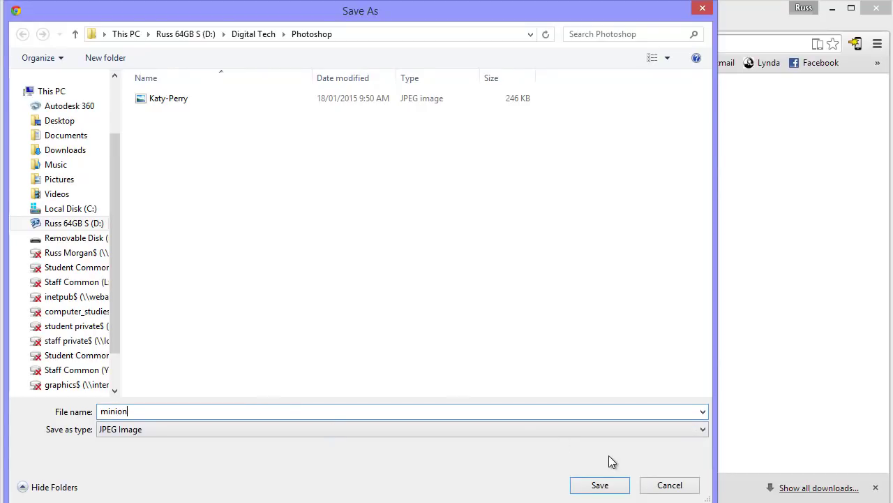
click(600, 487)
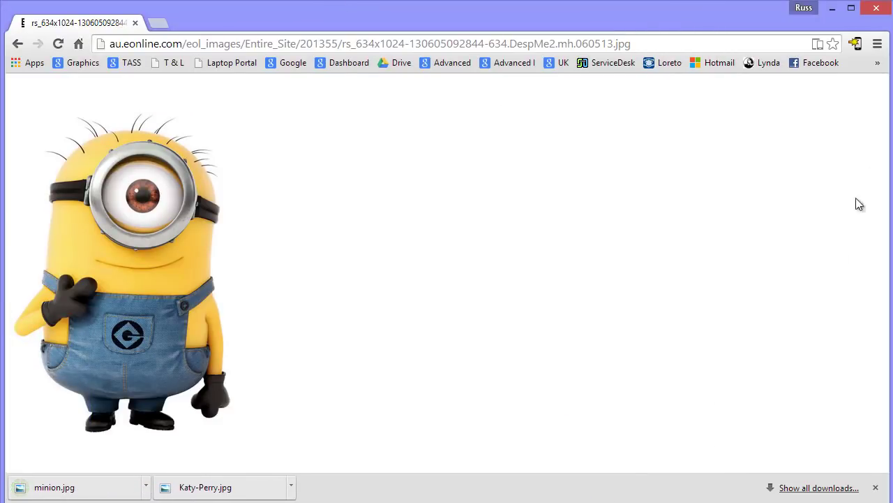
click(877, 8)
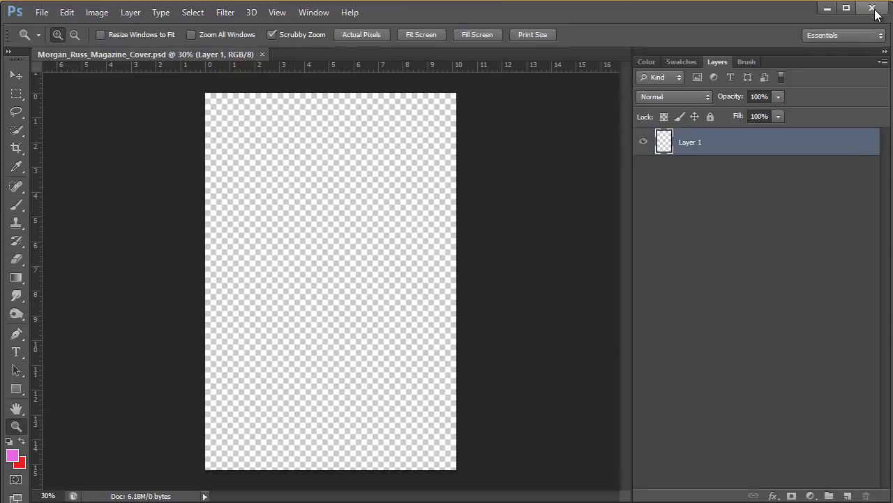